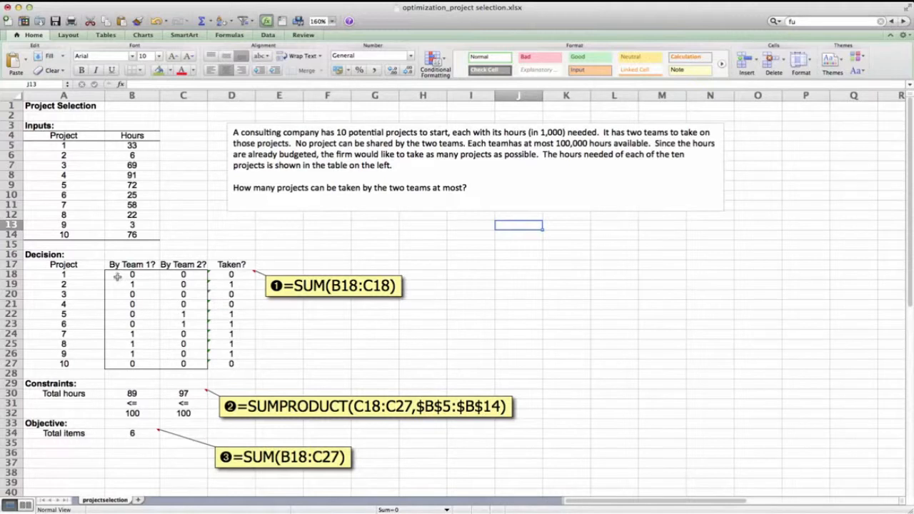
Examine the By Team 1? and By Team 2? decision cells in B18:C27.
scroll(117, 276, down, 1)
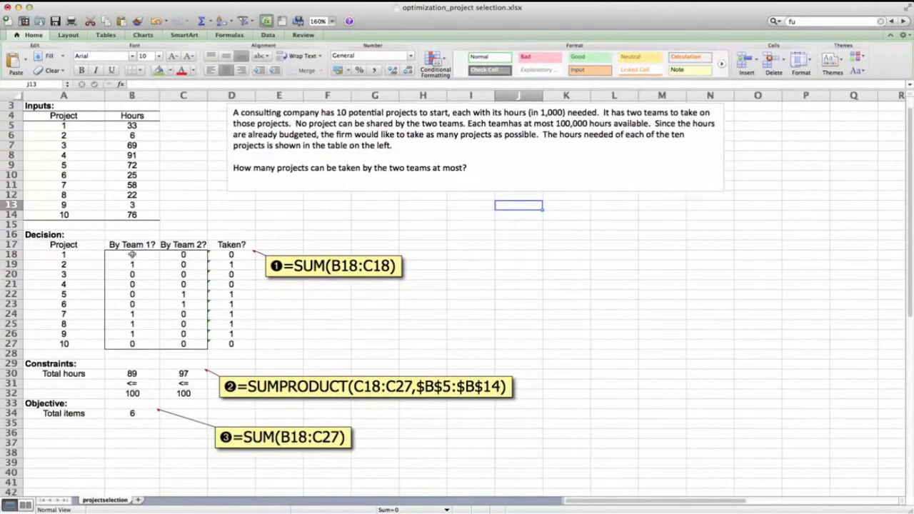
click(132, 255)
drag(132, 255, 169, 343)
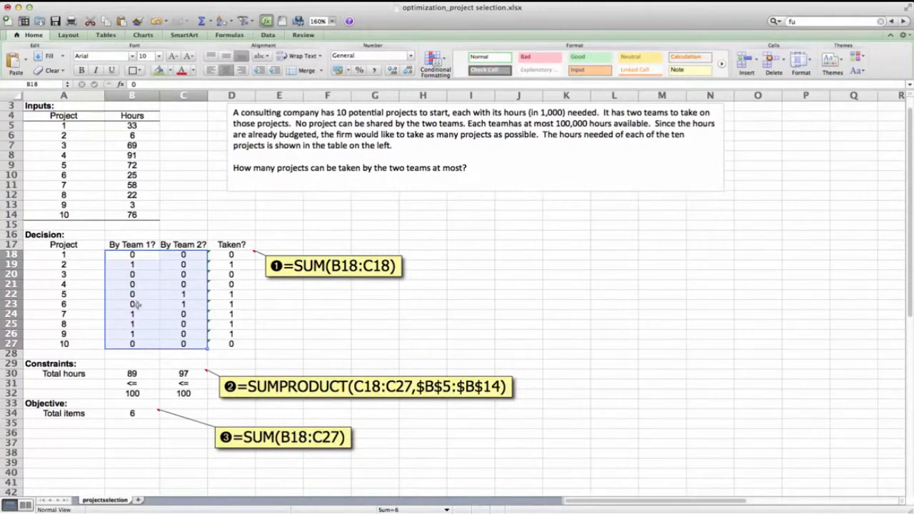
click(140, 275)
drag(134, 256, 134, 344)
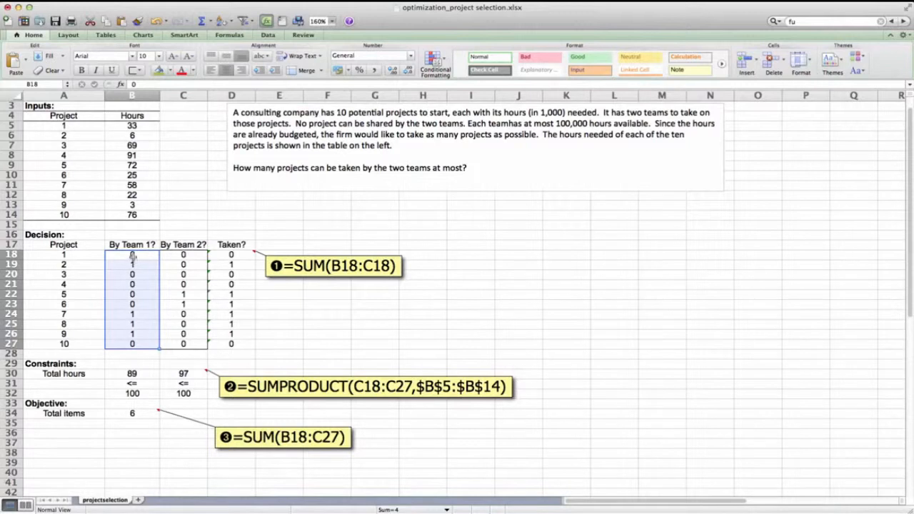
click(132, 255)
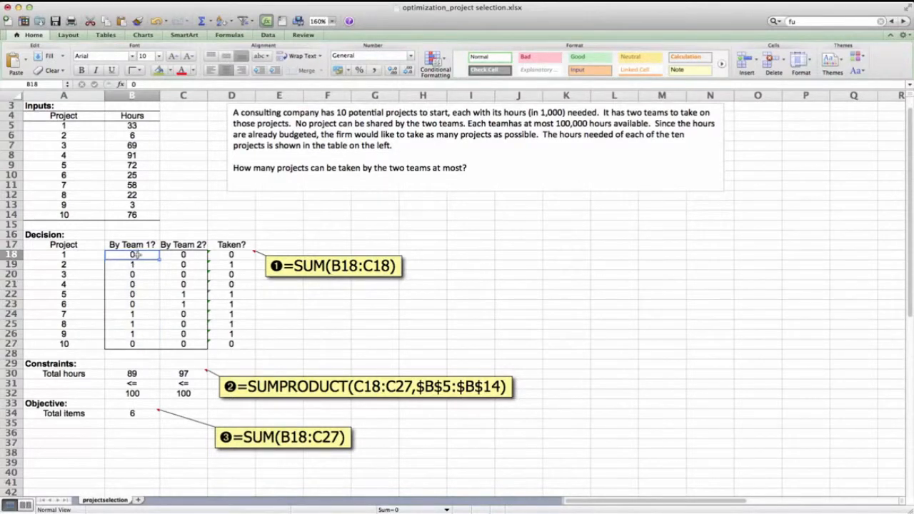
click(132, 265)
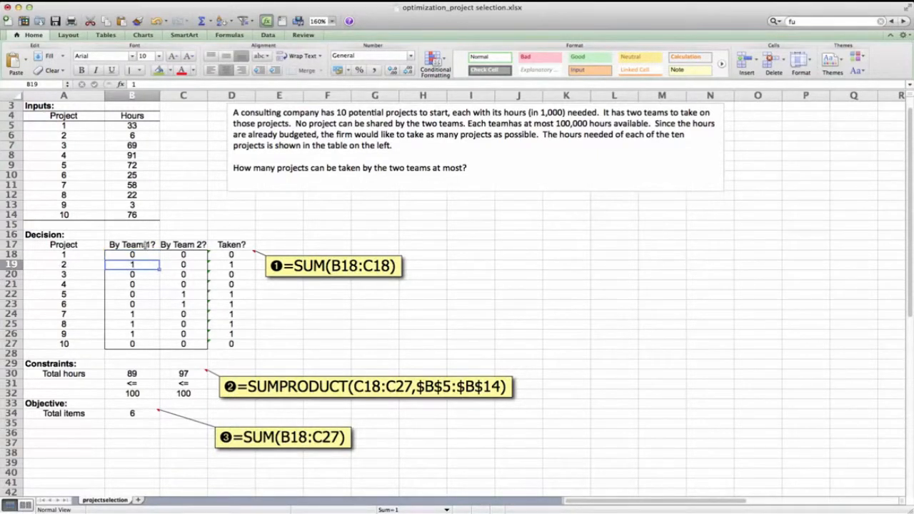
Inspect the Taken? formulas in D18:D27 that sum each project's team assignments.
click(231, 255)
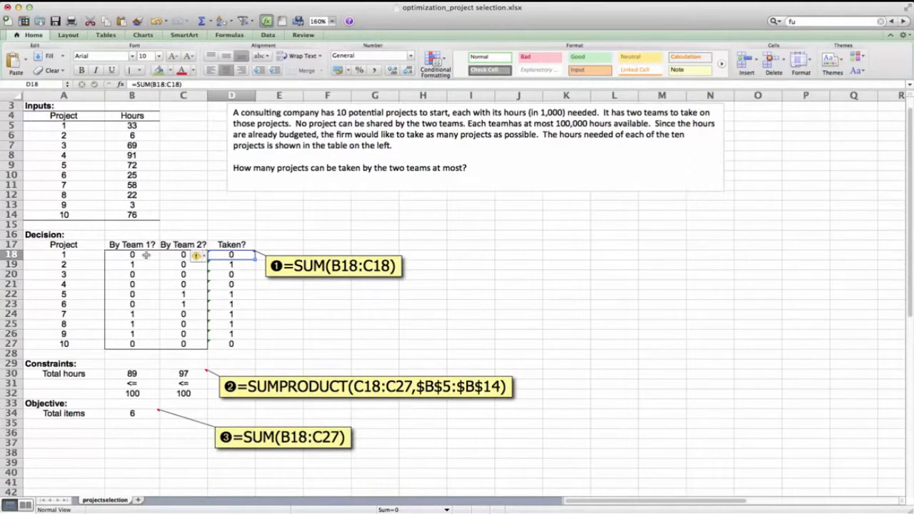
drag(134, 255, 184, 256)
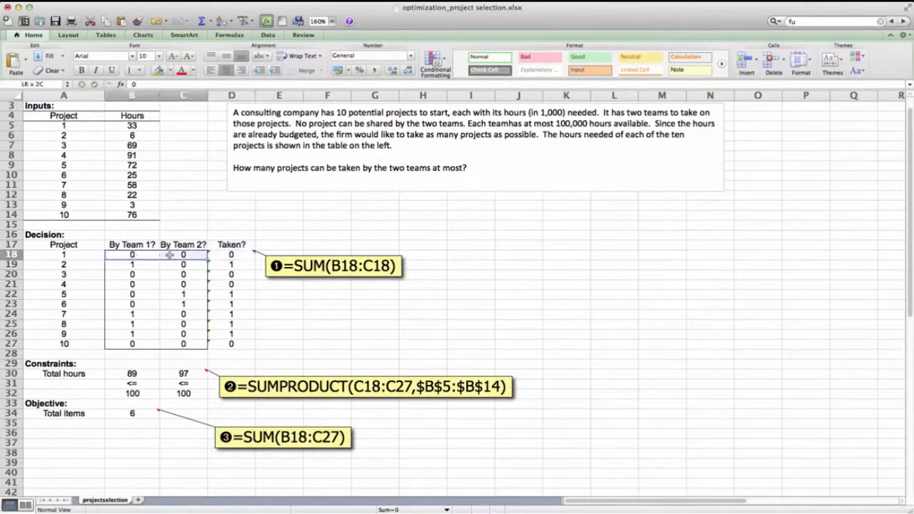
click(224, 255)
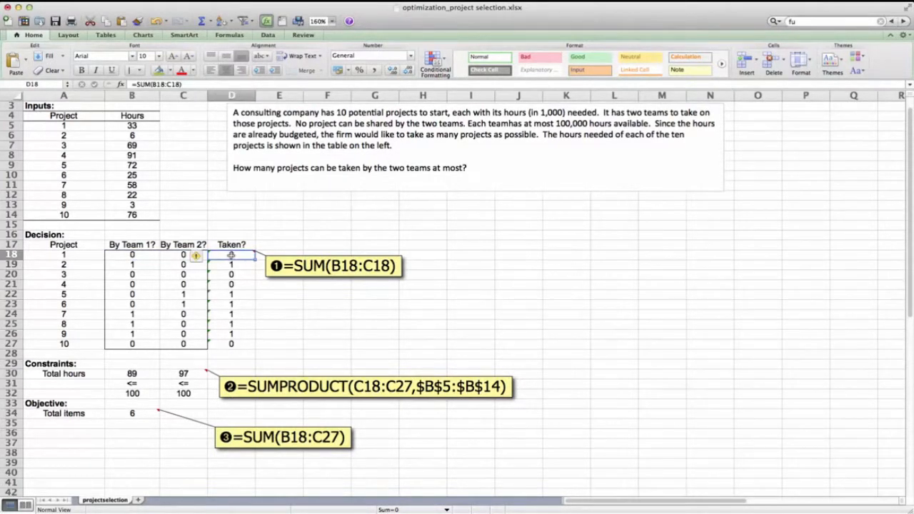
drag(231, 255, 232, 344)
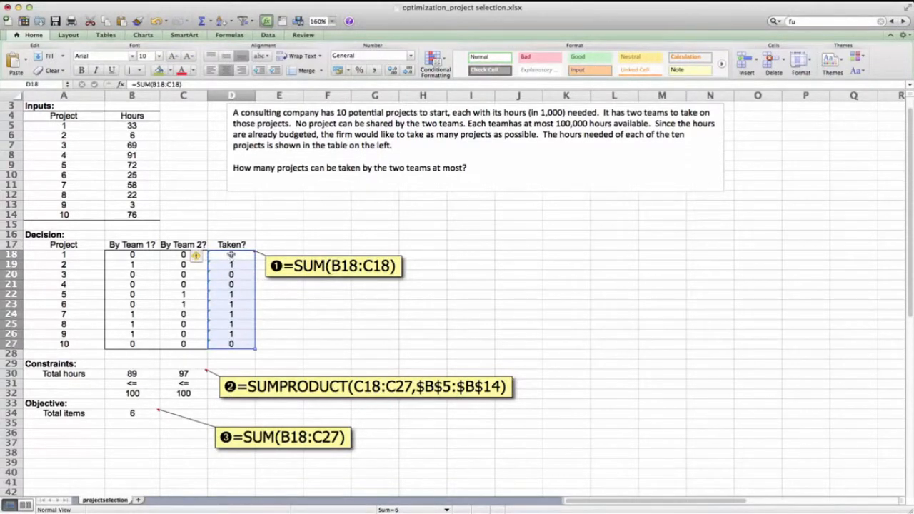
click(225, 255)
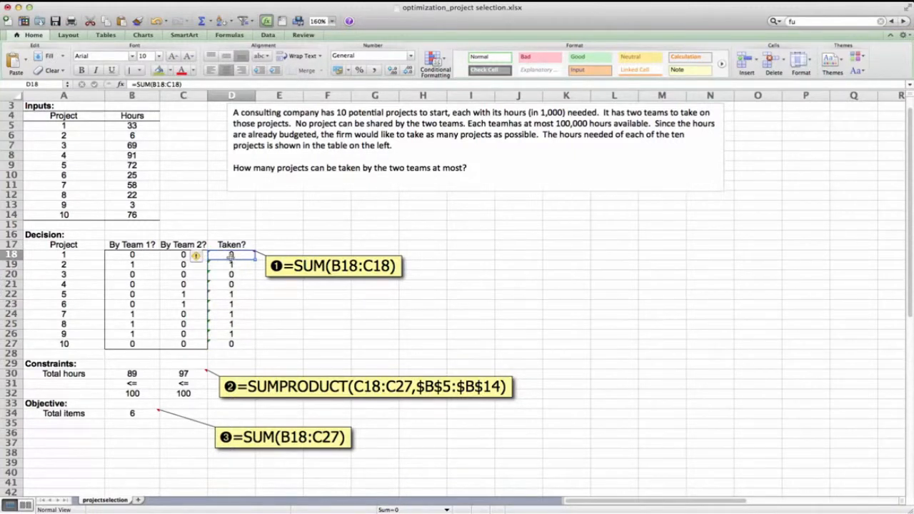
click(231, 265)
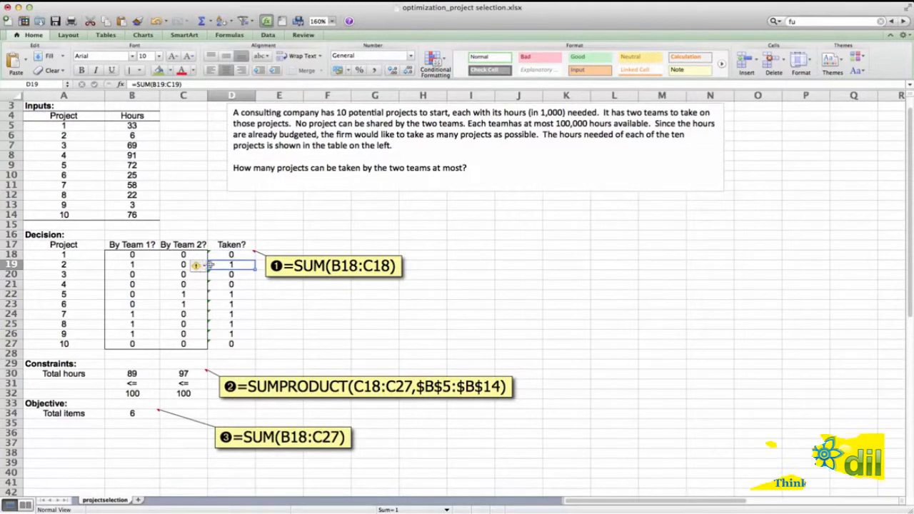
drag(232, 255, 232, 345)
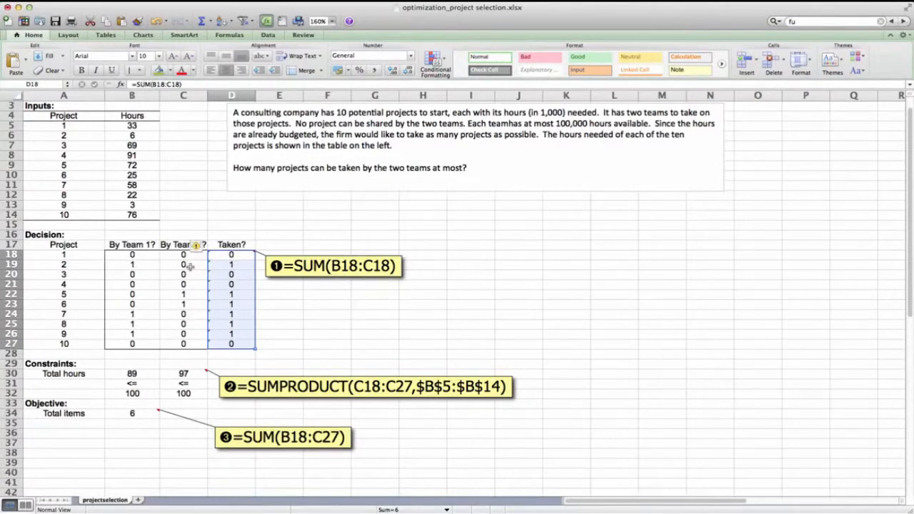
Inspect the total hours formula in B30 and the total items formula in B34.
scroll(185, 270, down, 1)
click(140, 363)
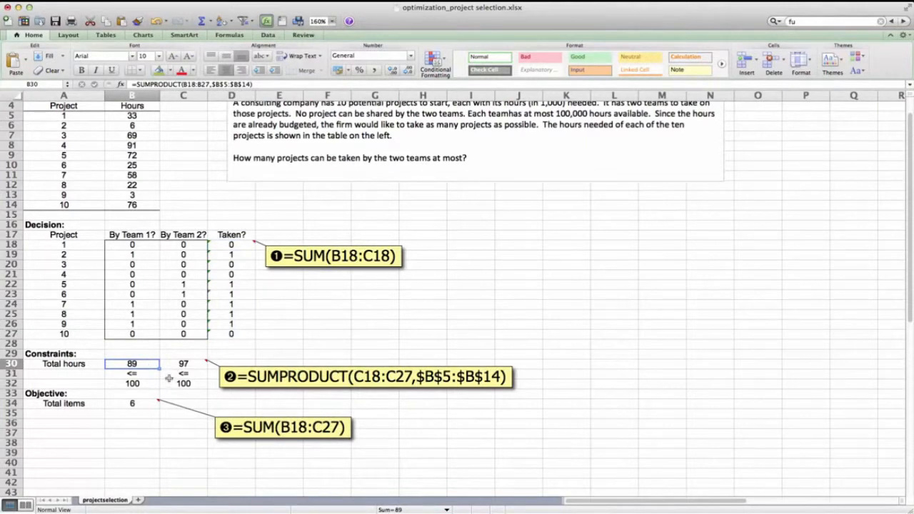
scroll(169, 379, up, 2)
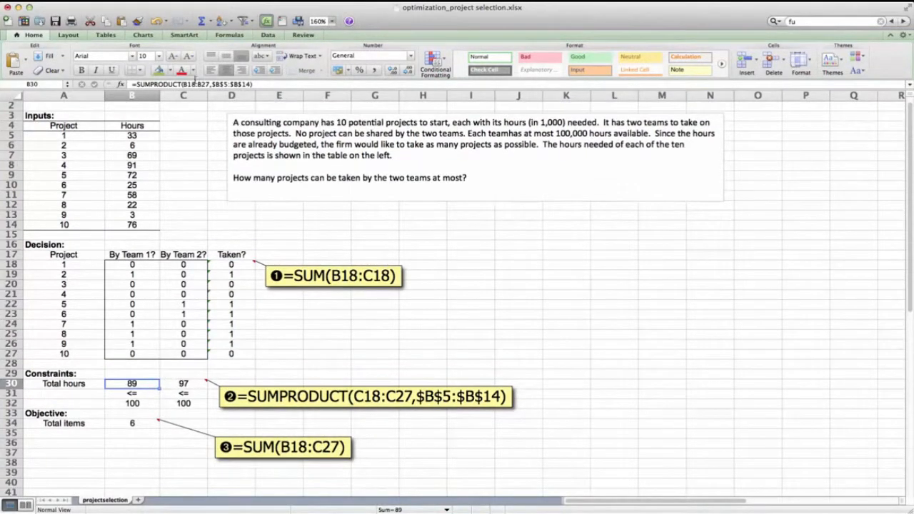
click(195, 83)
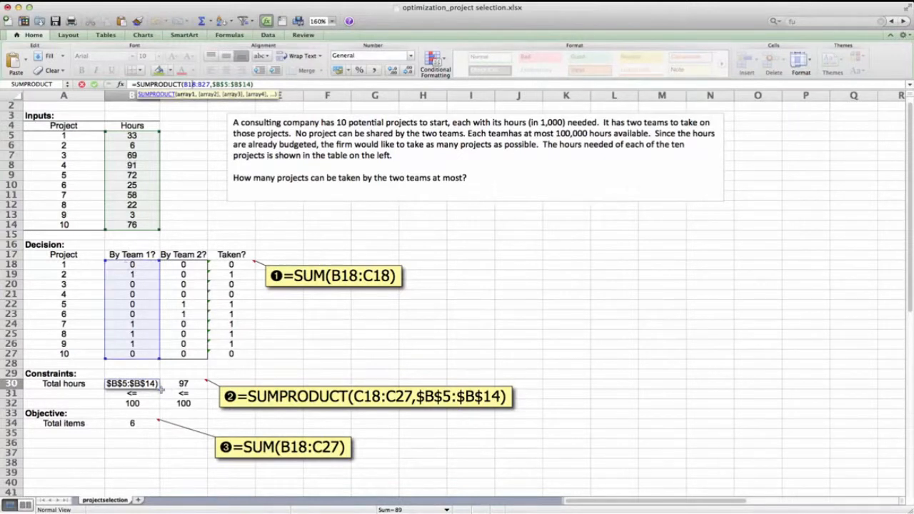
key(Return)
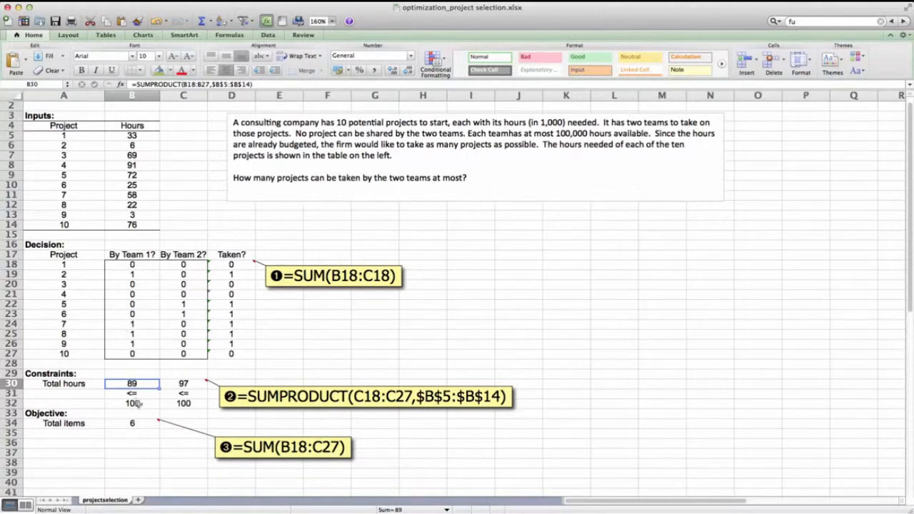
click(134, 424)
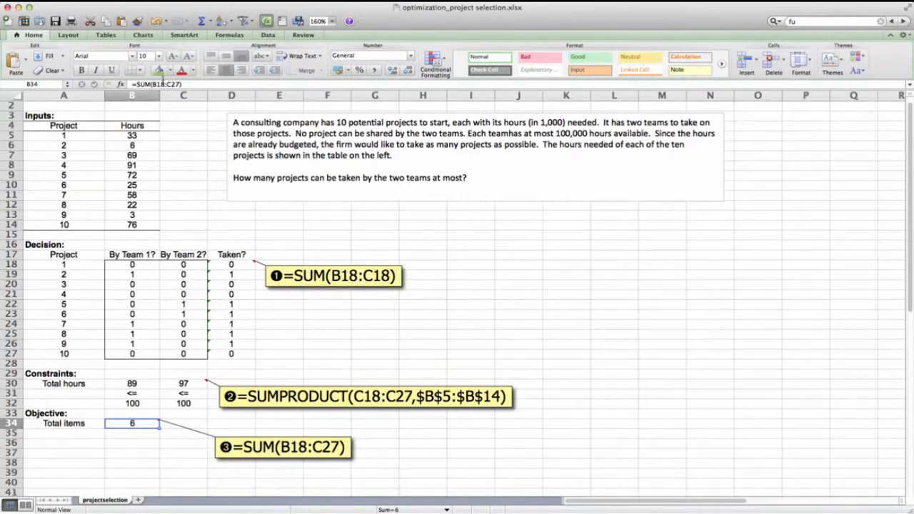
click(155, 84)
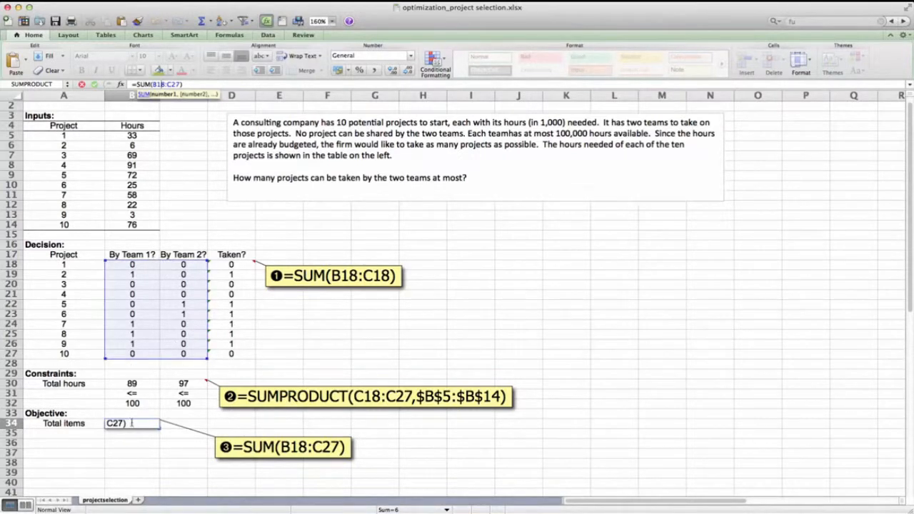
key(Return)
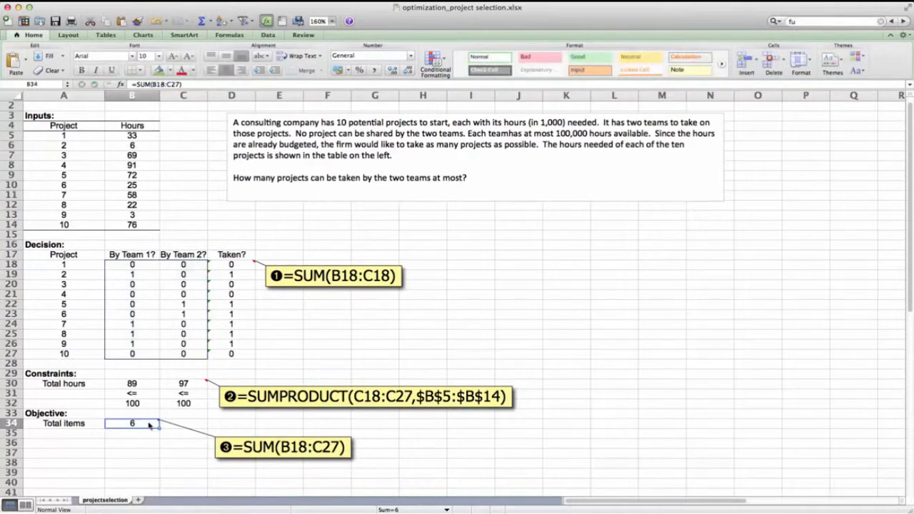
Open the Solver Parameters dialog for the total items objective.
click(210, 4)
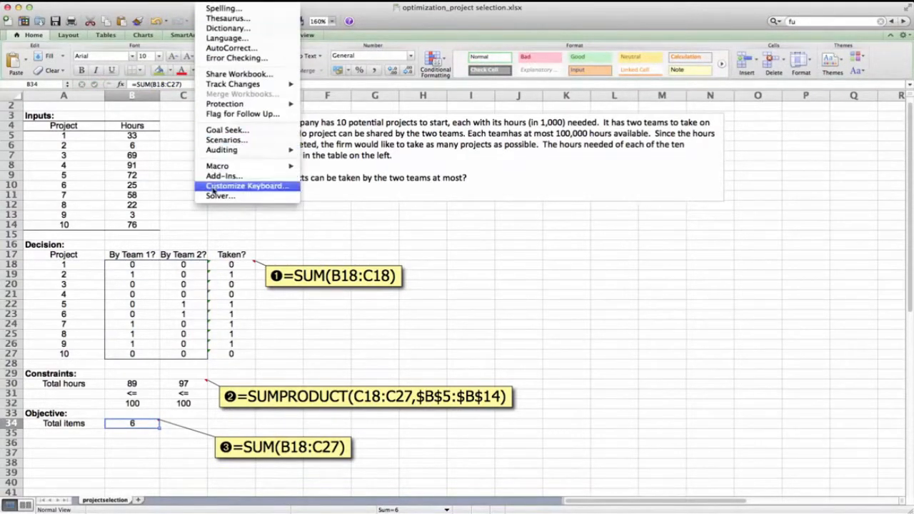
click(216, 195)
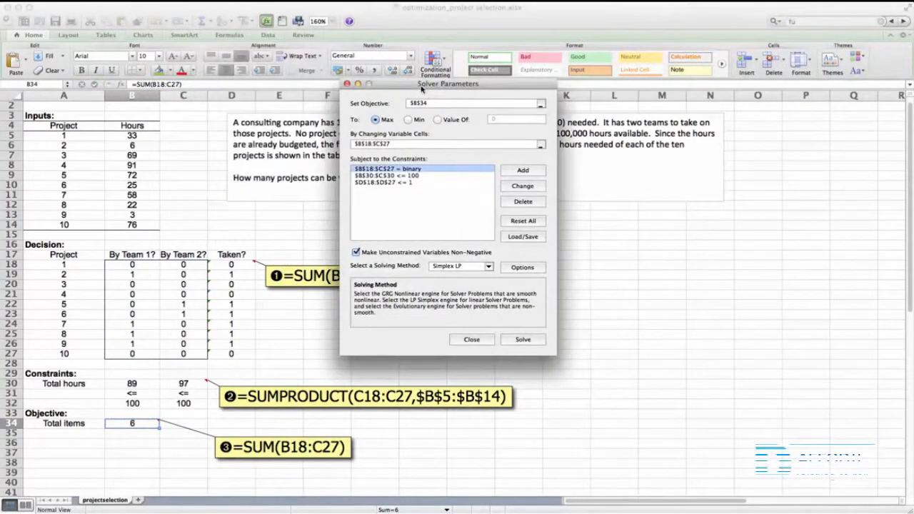
drag(421, 88, 329, 129)
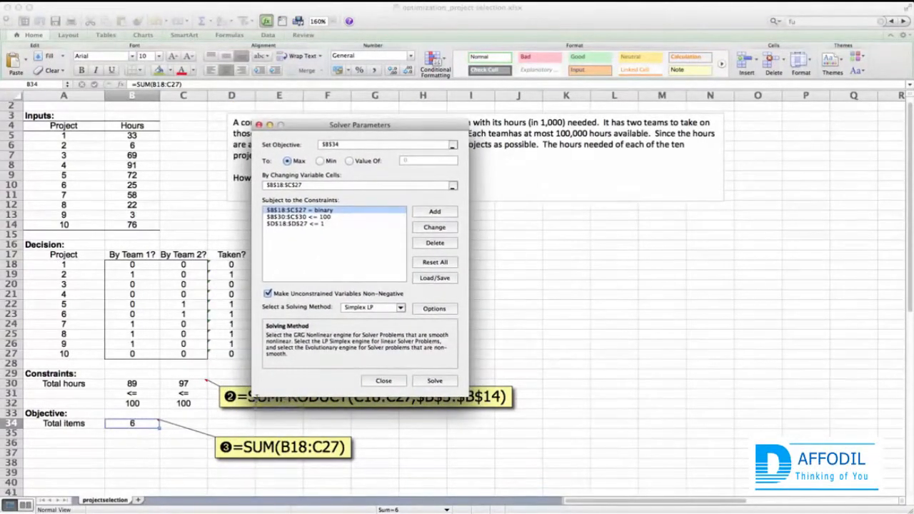
drag(116, 424, 126, 426)
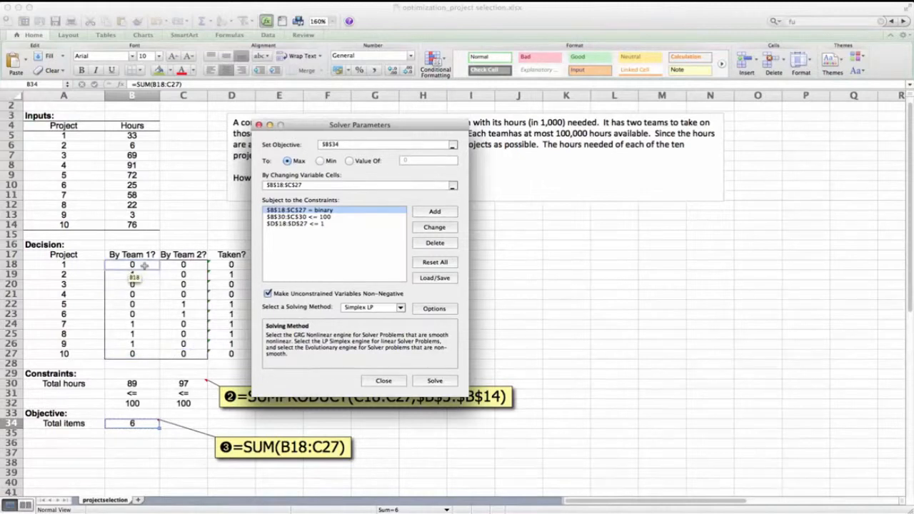
Set the $B$18:$C$27 constraint to bin and review the hours and Taken constraints.
click(319, 213)
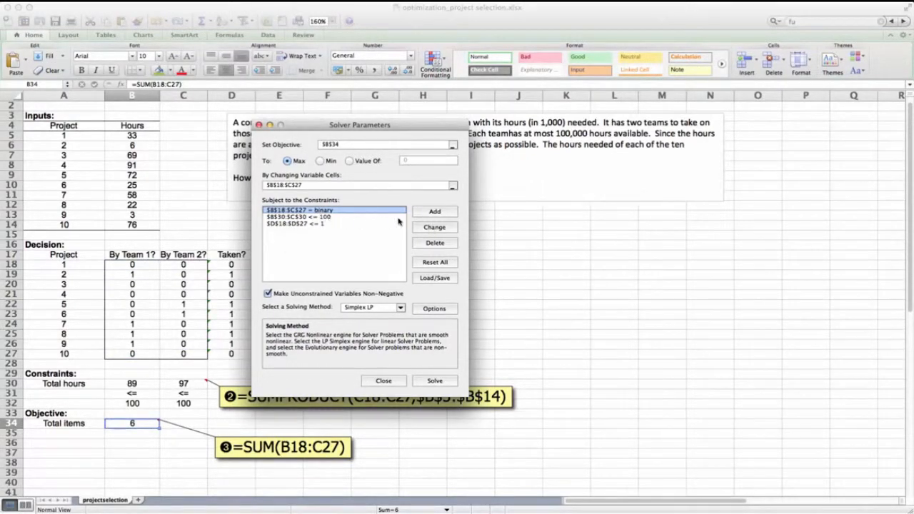
click(429, 227)
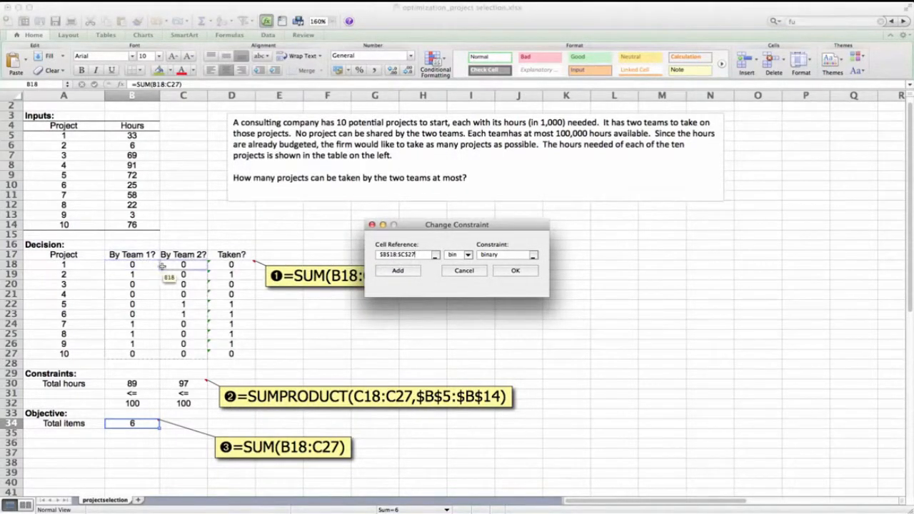
click(469, 258)
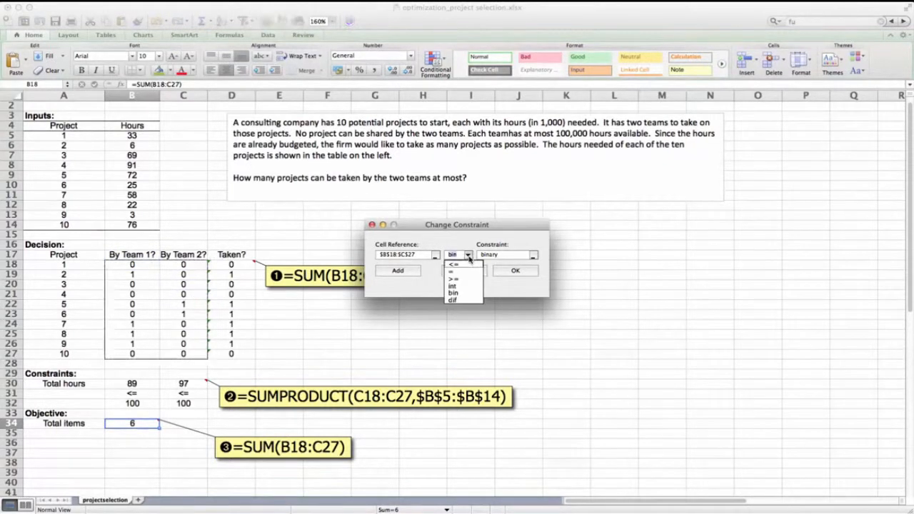
click(460, 294)
click(502, 272)
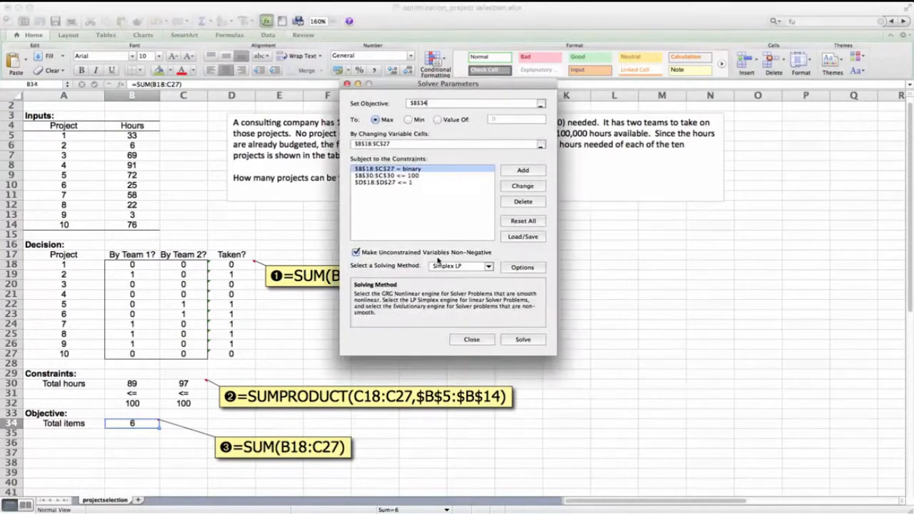
click(392, 177)
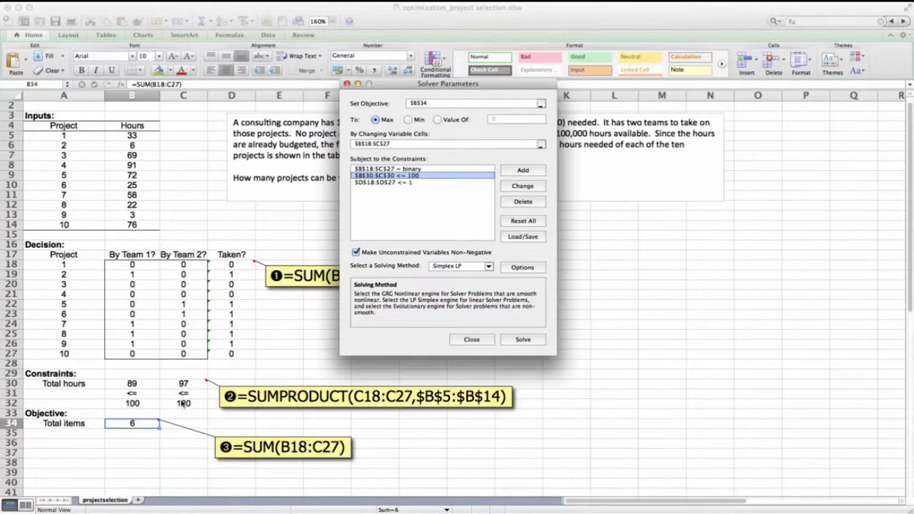
click(388, 184)
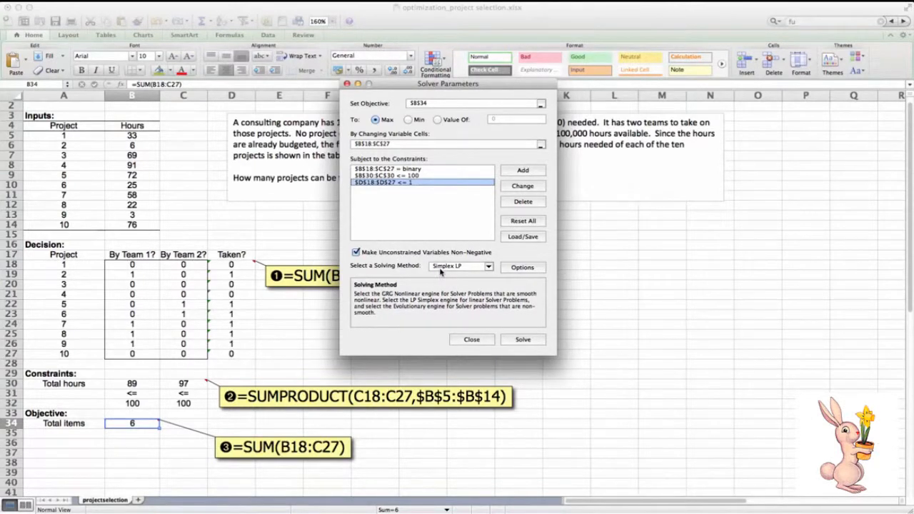
Solve the model with the Simplex LP method and keep the Solver solution.
click(481, 269)
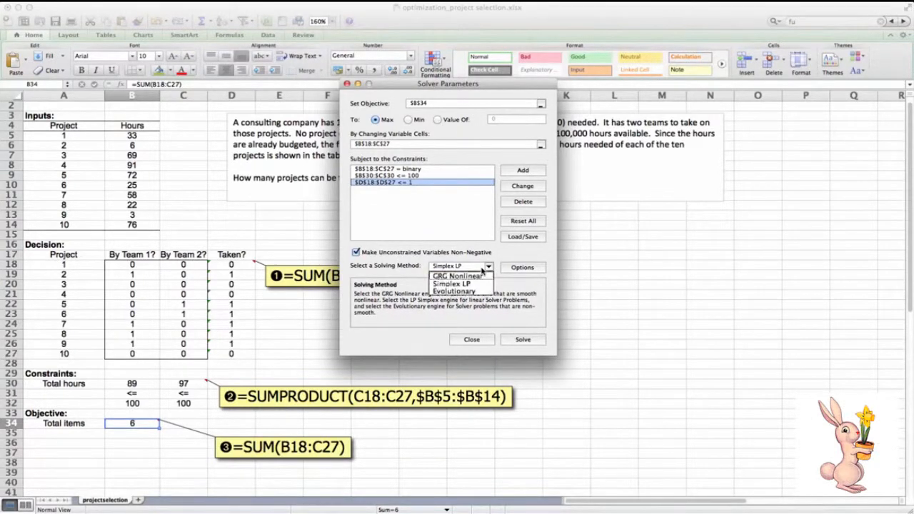
click(472, 284)
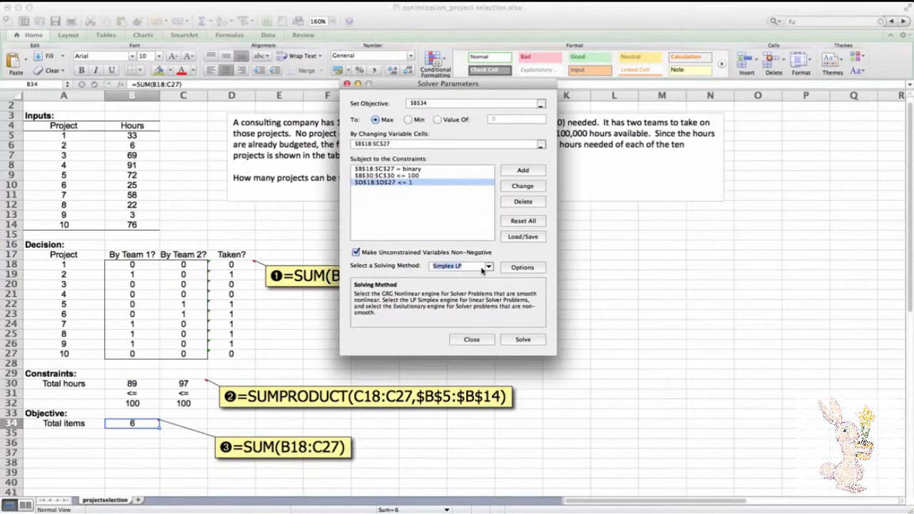
click(523, 340)
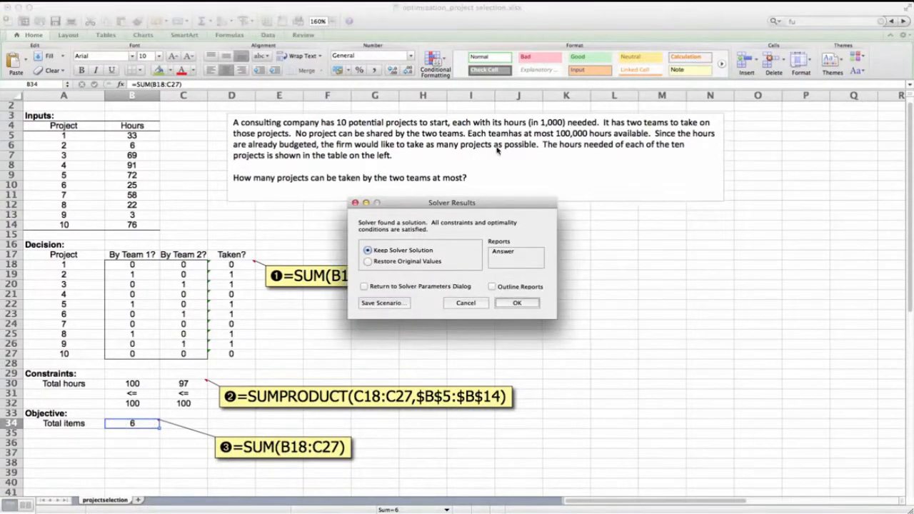
click(512, 303)
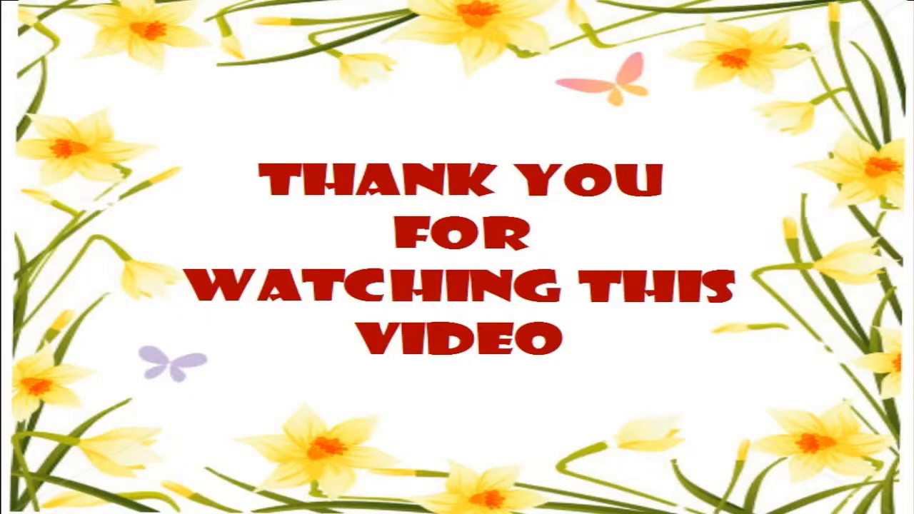